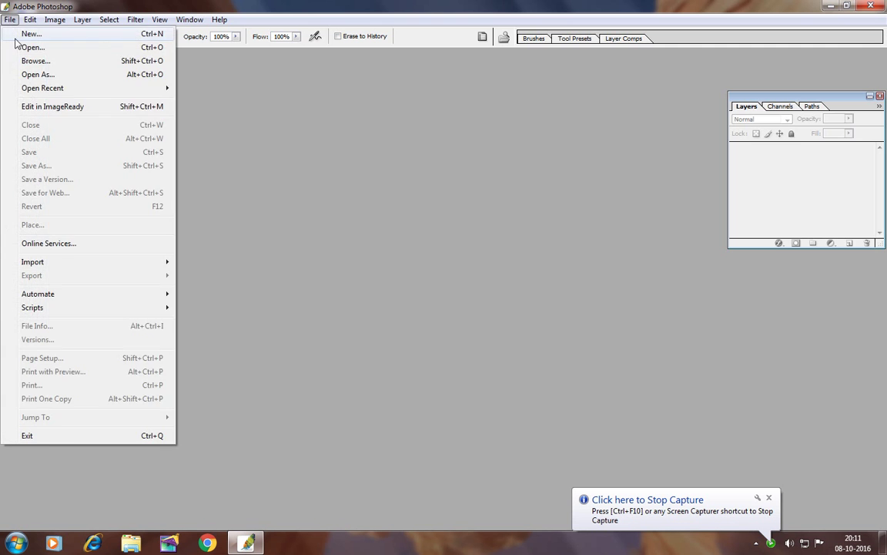
Open robin-bird-on-branch-in-the-garden.jpg from the 1-sample folder and maximize its window
{"action": "left_click", "coordinate": [28, 45]}
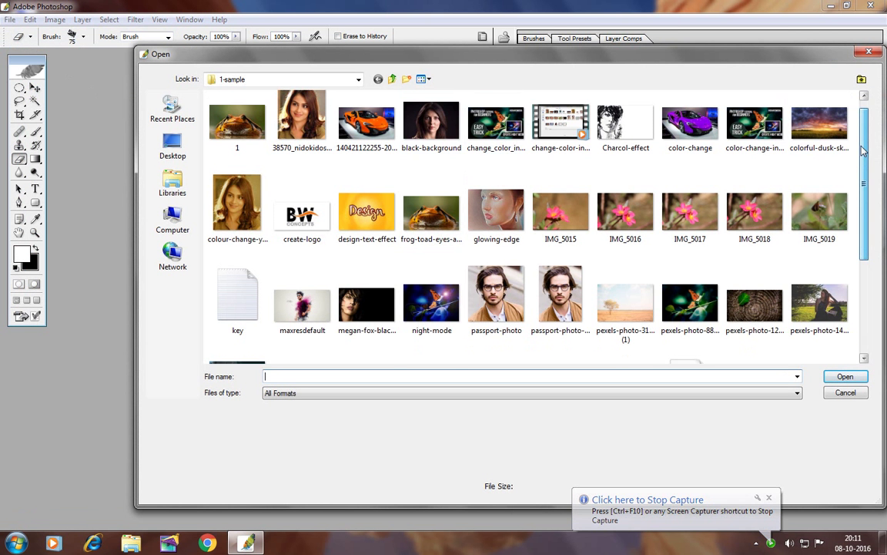
{"action": "left_click_drag", "start_coordinate": [863, 144], "coordinate": [864, 202]}
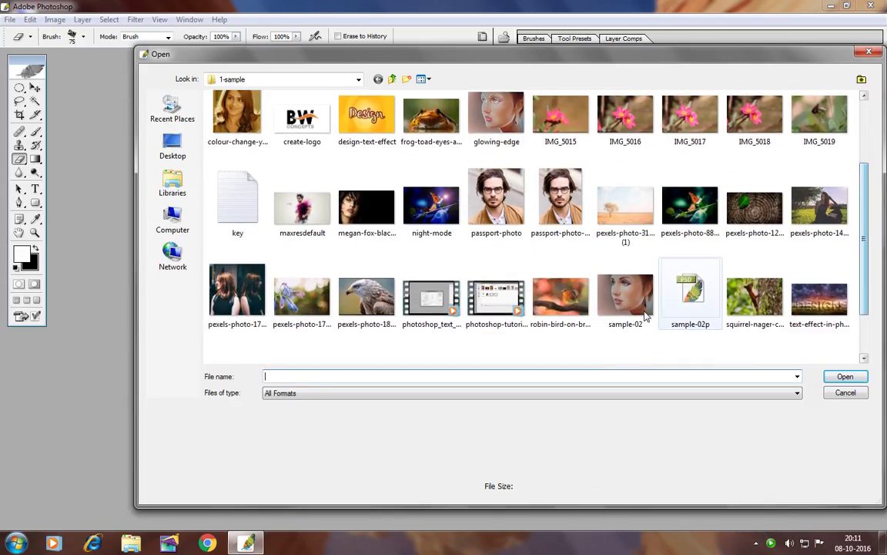
{"action": "left_click", "coordinate": [561, 299]}
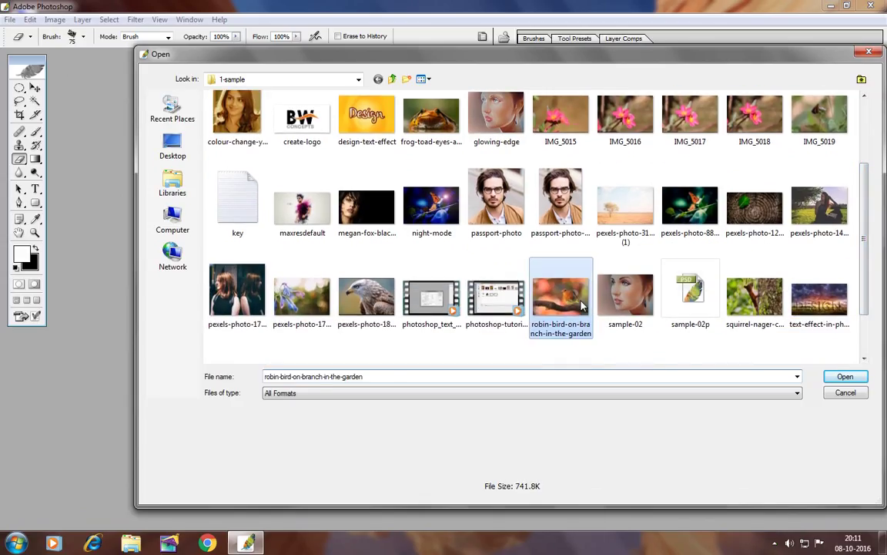
{"action": "left_click", "coordinate": [845, 376]}
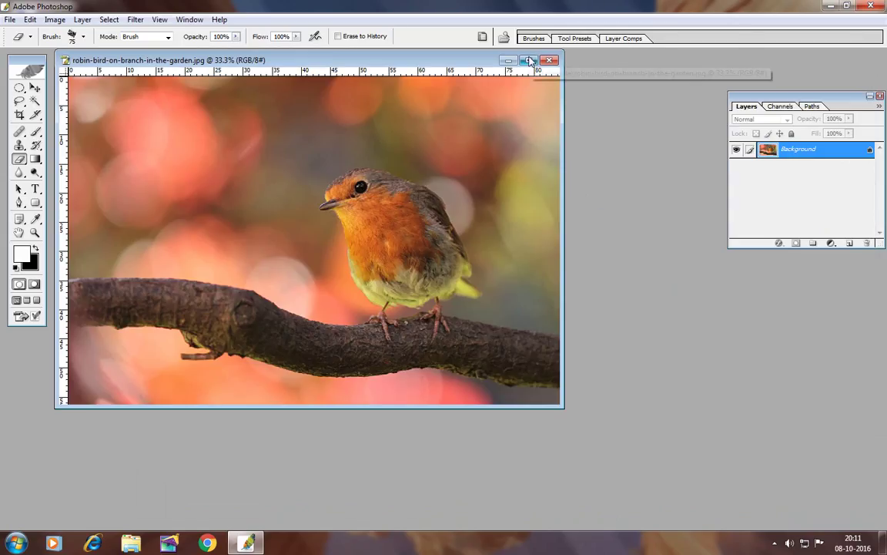
{"action": "left_click", "coordinate": [528, 60]}
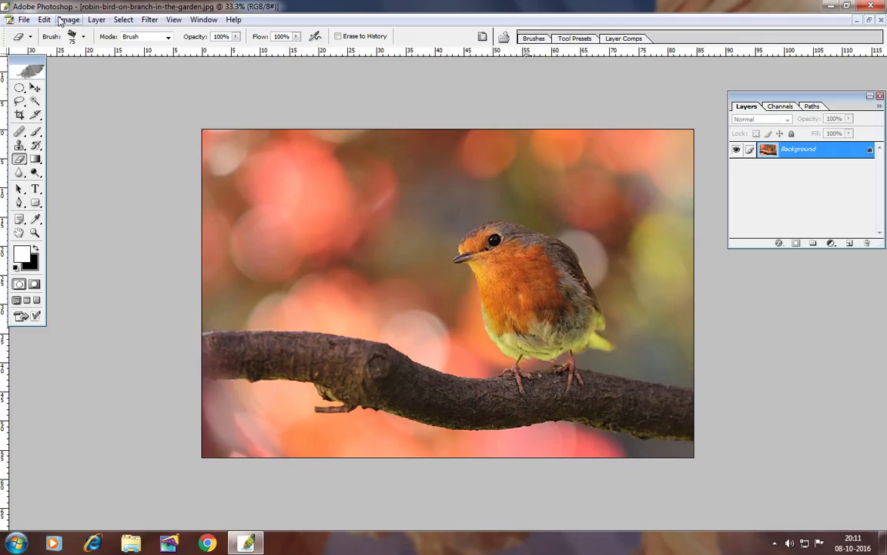
Add a new blank Layer 1 above the Background
{"action": "left_click", "coordinate": [97, 19]}
{"action": "mouse_move", "coordinate": [112, 34]}
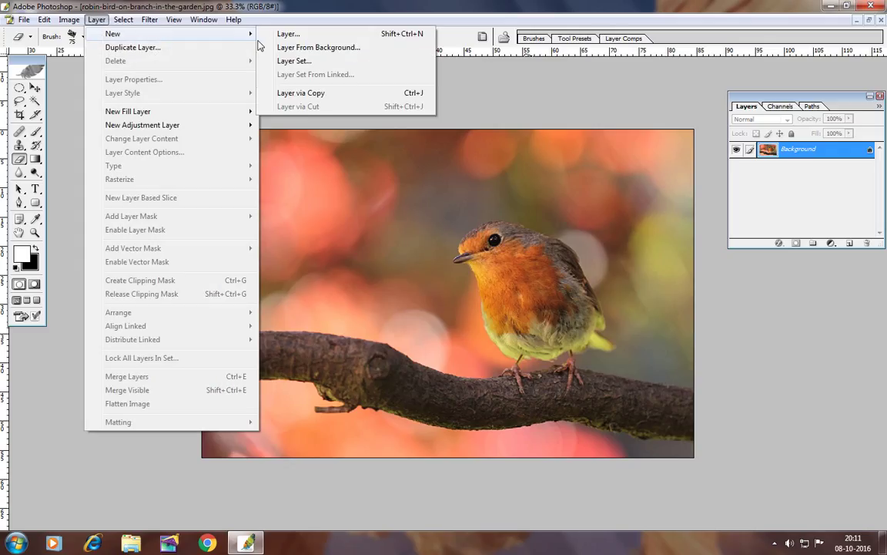
{"action": "left_click", "coordinate": [286, 35]}
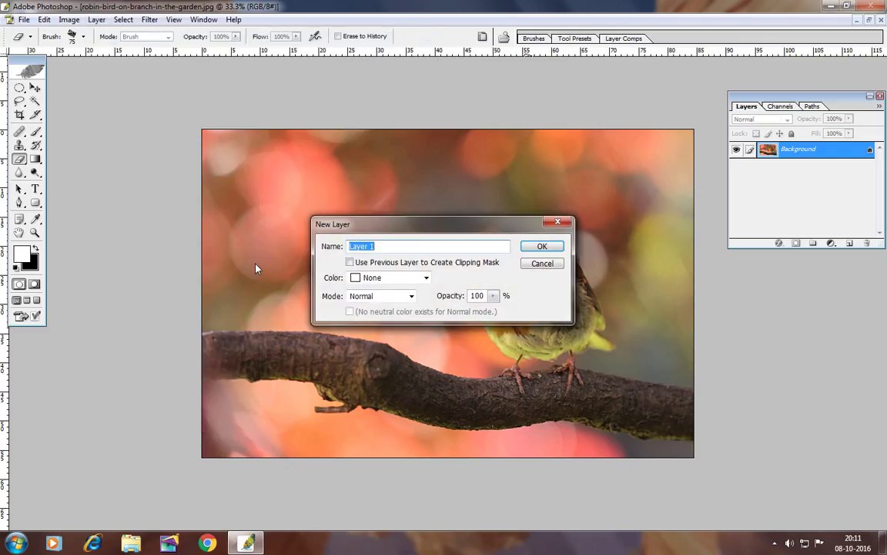
{"action": "left_click", "coordinate": [539, 248]}
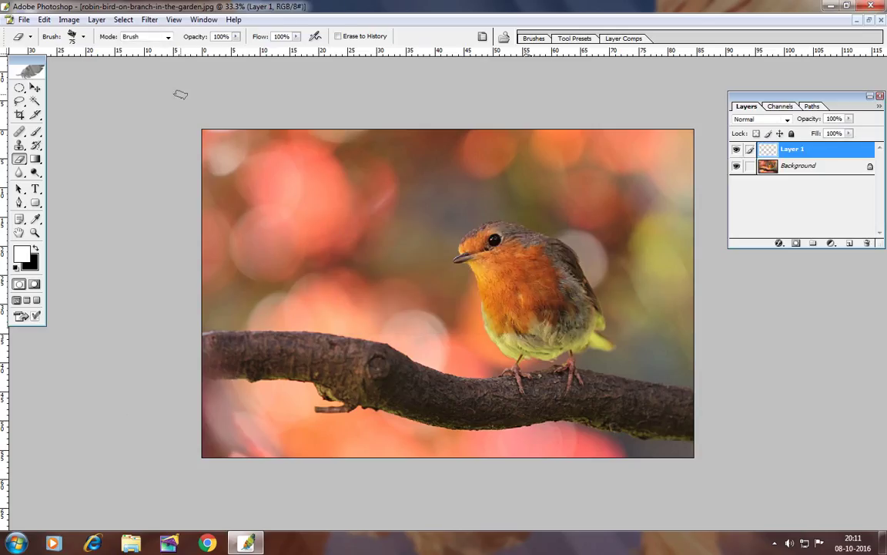
Fill Layer 1 with the white foreground color
{"action": "left_click", "coordinate": [45, 19]}
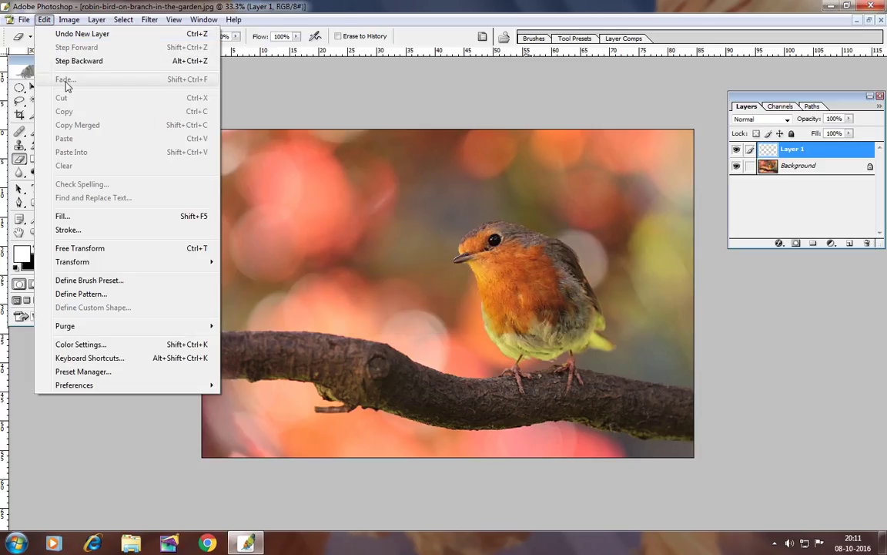
{"action": "left_click", "coordinate": [62, 216]}
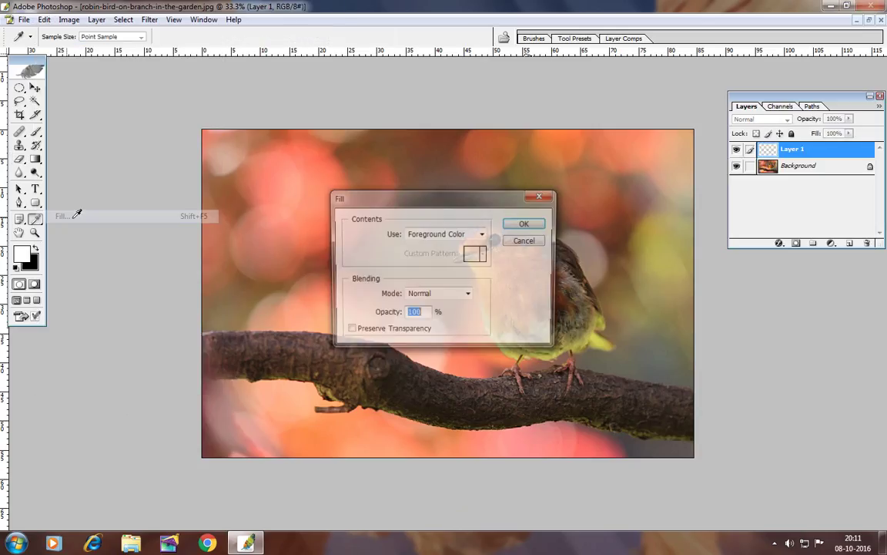
{"action": "left_click", "coordinate": [525, 224]}
{"action": "key", "text": "e"}
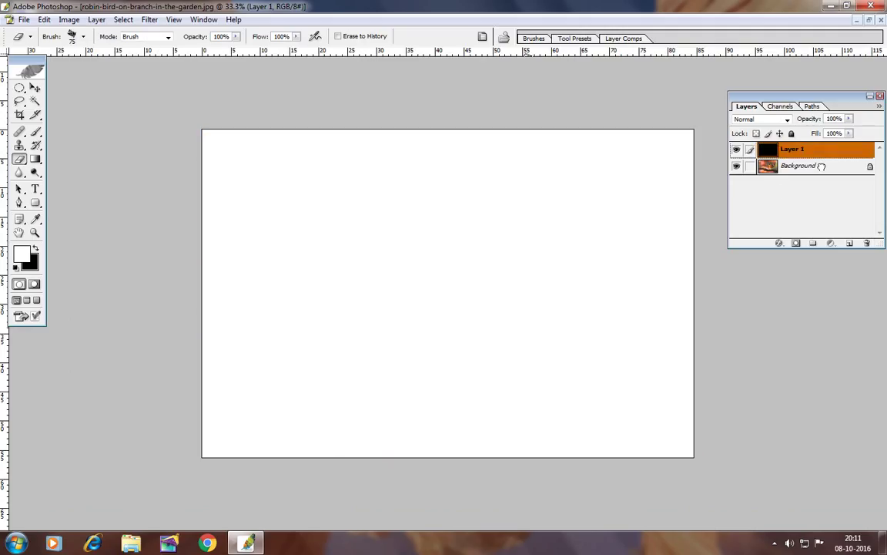
{"action": "left_click_drag", "start_coordinate": [832, 158], "coordinate": [829, 167]}
Duplicate the Background layer and move Background copy above white Layer 1
{"action": "left_click", "coordinate": [778, 165]}
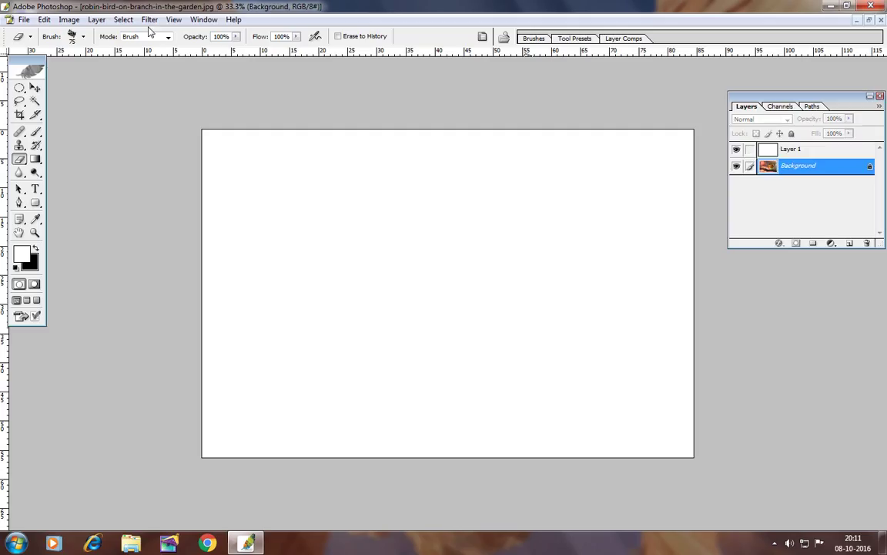
{"action": "left_click", "coordinate": [94, 20]}
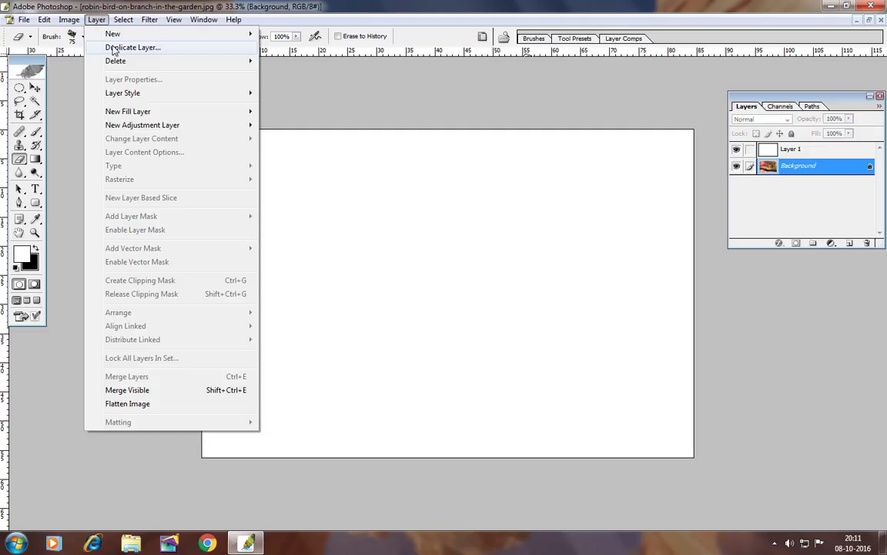
{"action": "left_click", "coordinate": [114, 49]}
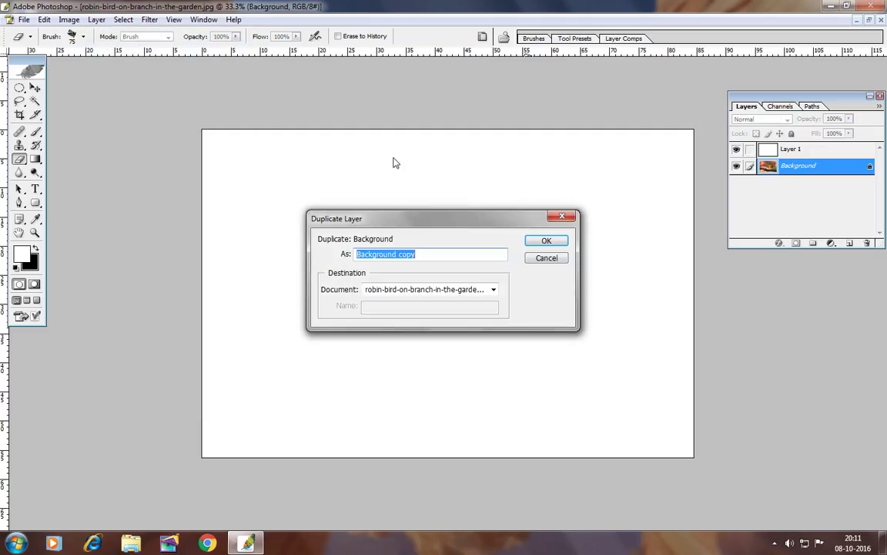
{"action": "left_click", "coordinate": [549, 241]}
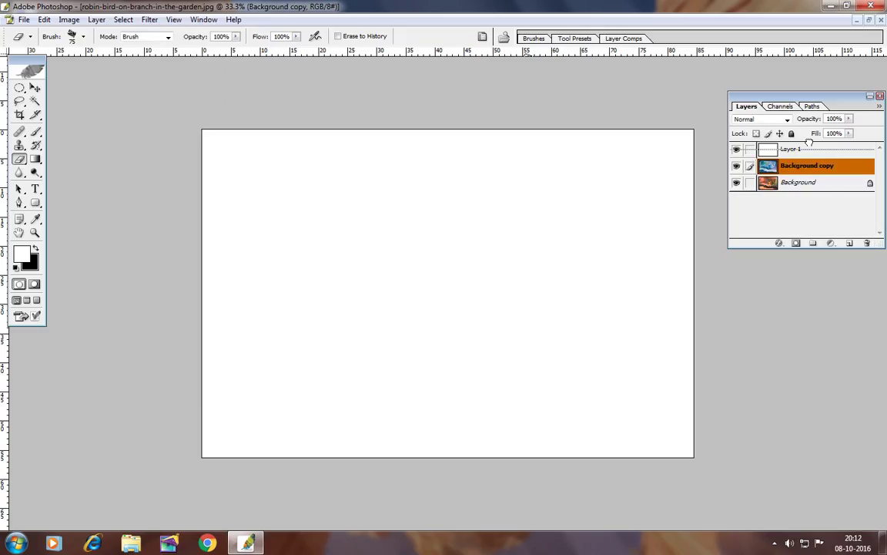
{"action": "left_click_drag", "start_coordinate": [806, 168], "coordinate": [807, 150]}
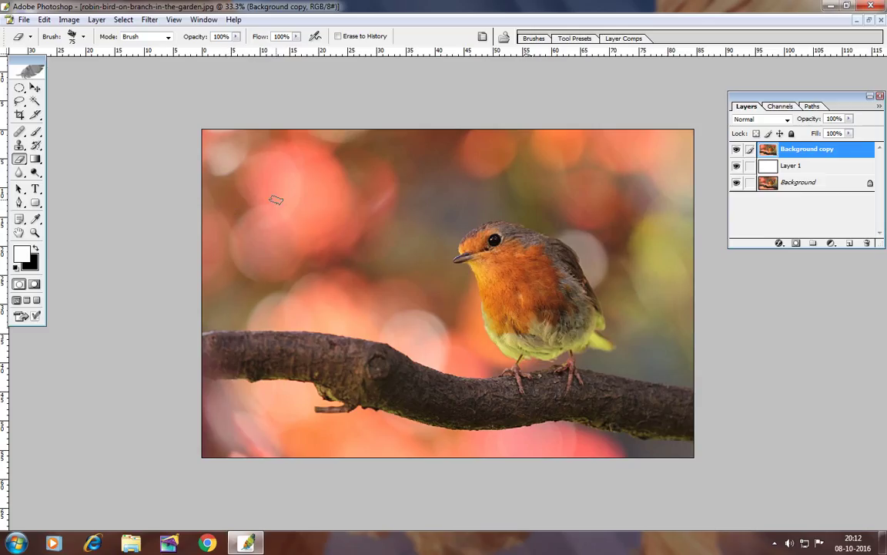
{"action": "left_click", "coordinate": [36, 233]}
{"action": "left_click_drag", "start_coordinate": [694, 128], "coordinate": [317, 372]}
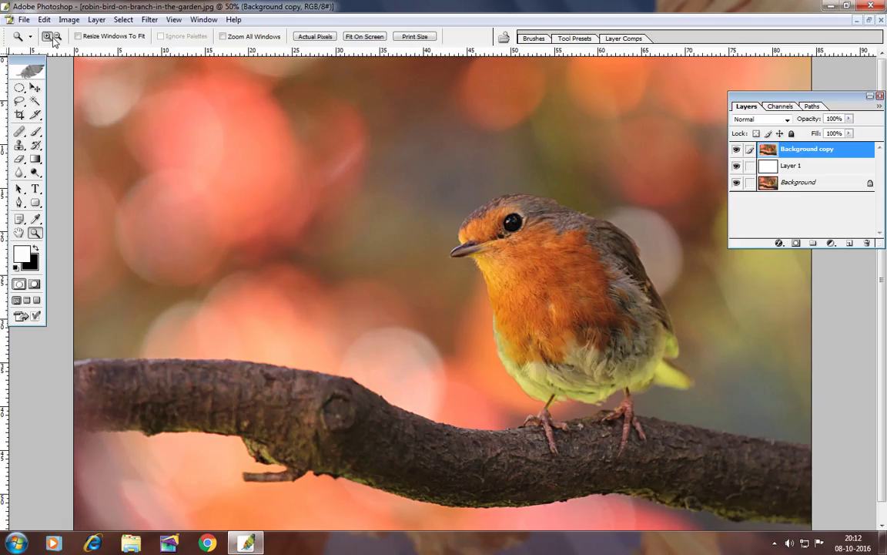
{"action": "left_click", "coordinate": [224, 159], "text": "alt"}
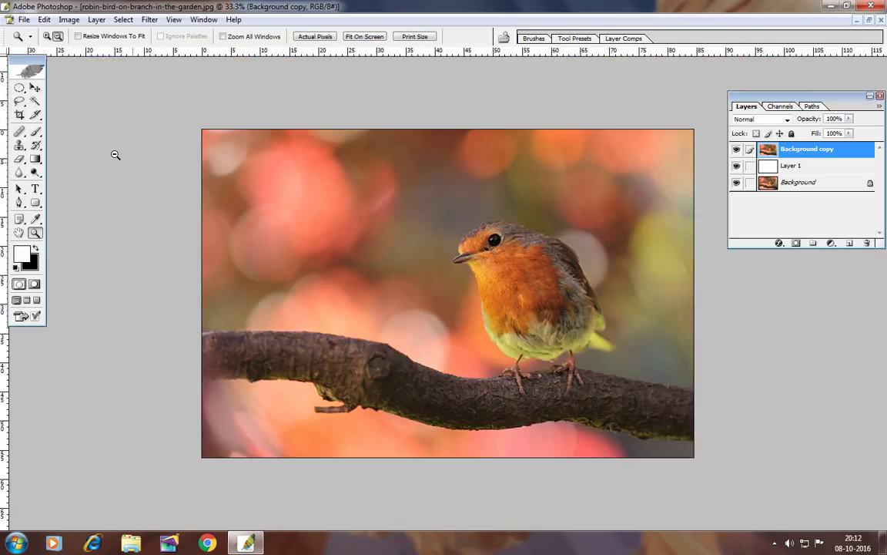
{"action": "left_click", "coordinate": [21, 160]}
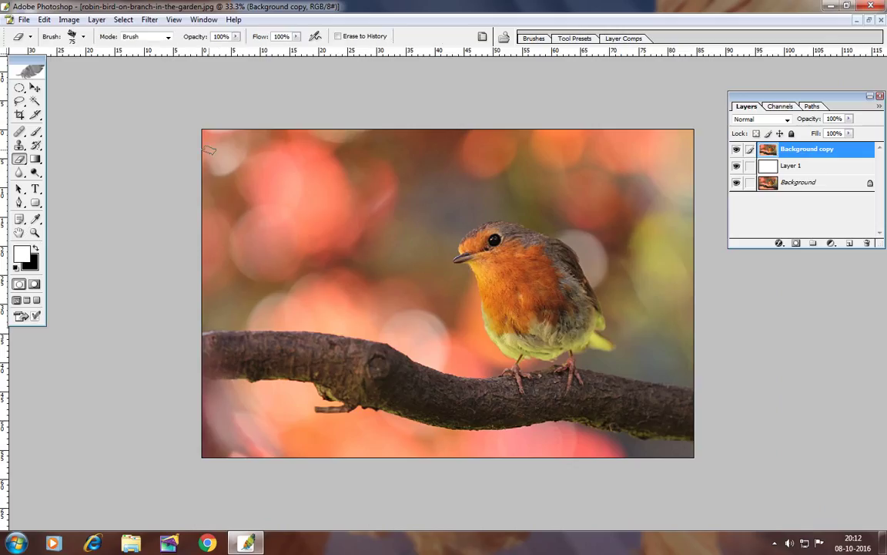
Switch the eraser to a 131 px textured brush and frost the top-left, top and right edges
{"action": "left_click_drag", "start_coordinate": [212, 117], "coordinate": [135, 67]}
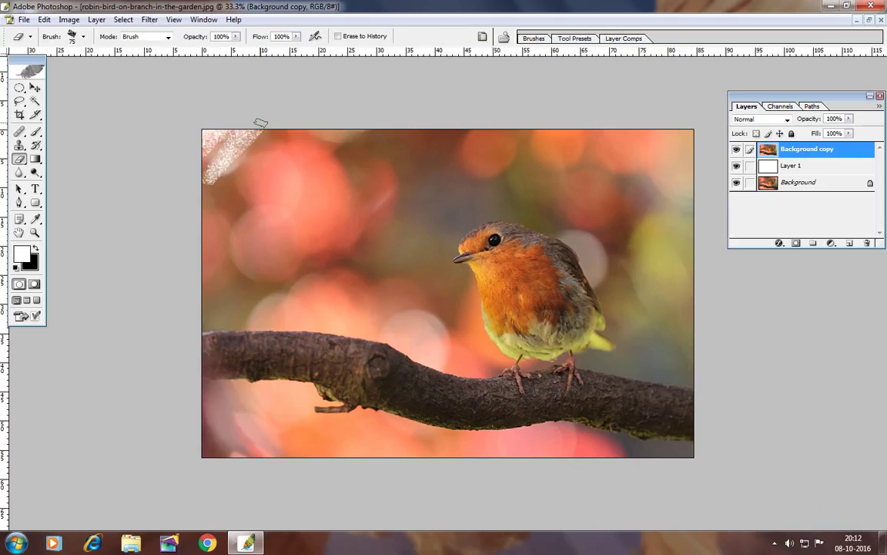
{"action": "left_click", "coordinate": [83, 37]}
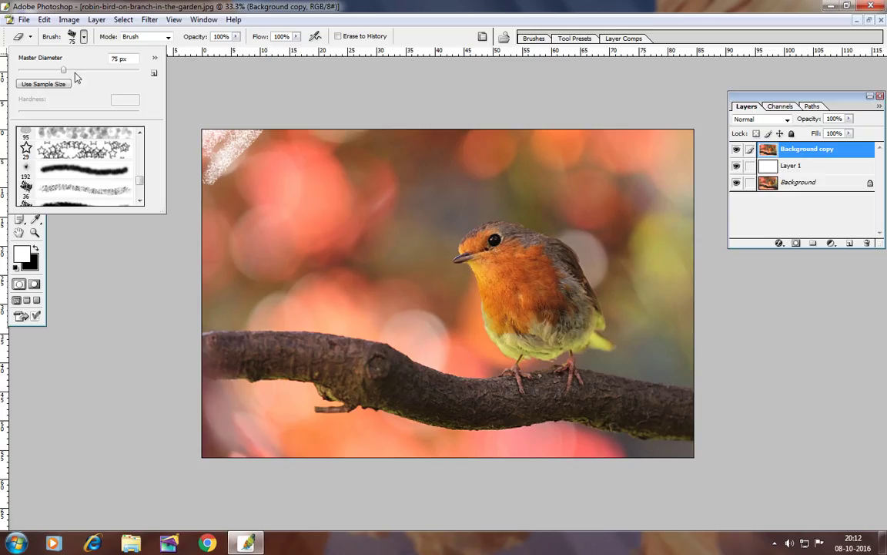
{"action": "left_click", "coordinate": [324, 110]}
{"action": "mouse_move", "coordinate": [275, 121]}
{"action": "left_mouse_down"}
{"action": "mouse_move", "coordinate": [274, 150]}
{"action": "mouse_move", "coordinate": [360, 149]}
{"action": "mouse_move", "coordinate": [479, 114]}
{"action": "mouse_move", "coordinate": [526, 142]}
{"action": "mouse_move", "coordinate": [656, 114]}
{"action": "mouse_move", "coordinate": [680, 130]}
{"action": "left_mouse_up"}
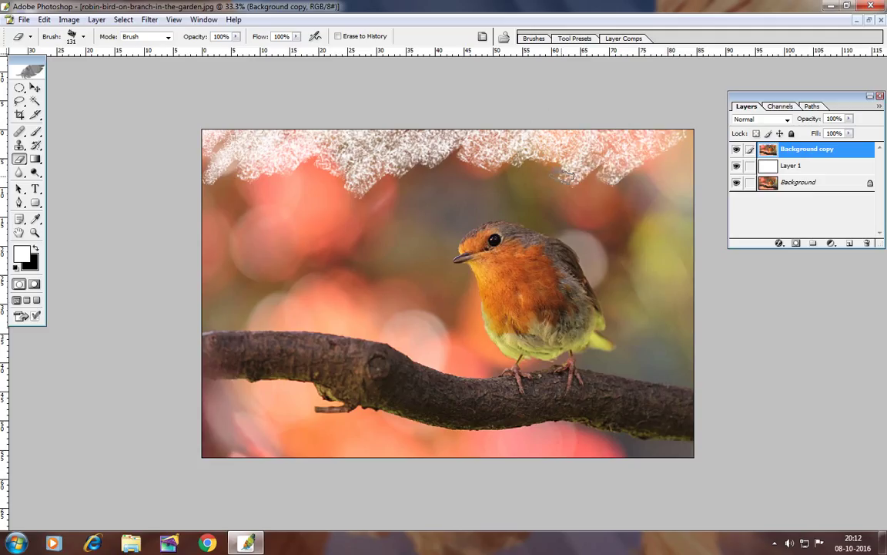
{"action": "mouse_move", "coordinate": [566, 176]}
{"action": "left_mouse_down"}
{"action": "mouse_move", "coordinate": [643, 179]}
{"action": "mouse_move", "coordinate": [689, 135]}
{"action": "left_mouse_up"}
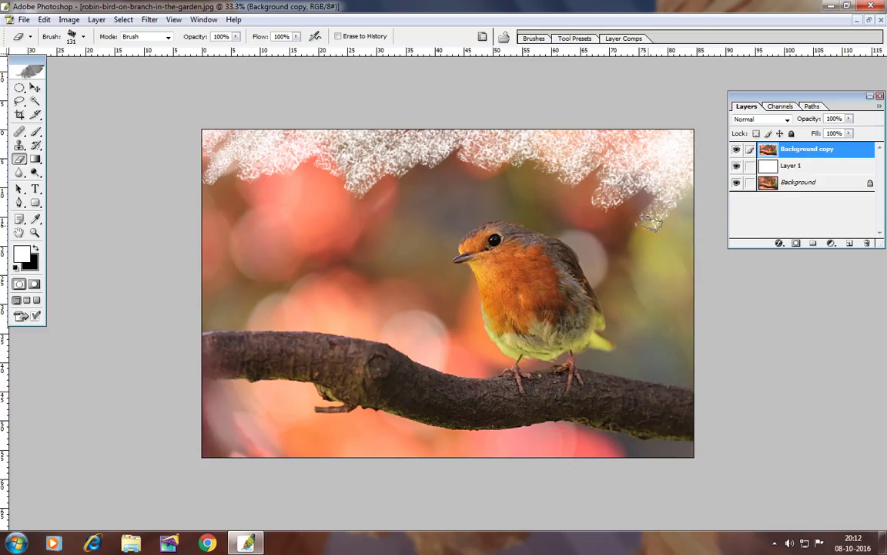
{"action": "mouse_move", "coordinate": [651, 222]}
{"action": "left_mouse_down"}
{"action": "mouse_move", "coordinate": [664, 309]}
{"action": "mouse_move", "coordinate": [697, 311]}
{"action": "mouse_move", "coordinate": [710, 401]}
{"action": "mouse_move", "coordinate": [658, 474]}
{"action": "mouse_move", "coordinate": [569, 456]}
{"action": "left_mouse_up"}
Erase frost along the bottom edge, the photo's left side and the left branch end
{"action": "mouse_move", "coordinate": [577, 422]}
{"action": "left_mouse_down"}
{"action": "mouse_move", "coordinate": [525, 462]}
{"action": "mouse_move", "coordinate": [535, 451]}
{"action": "mouse_move", "coordinate": [436, 463]}
{"action": "mouse_move", "coordinate": [462, 401]}
{"action": "mouse_move", "coordinate": [396, 455]}
{"action": "mouse_move", "coordinate": [362, 408]}
{"action": "mouse_move", "coordinate": [415, 432]}
{"action": "mouse_move", "coordinate": [307, 459]}
{"action": "mouse_move", "coordinate": [362, 386]}
{"action": "mouse_move", "coordinate": [335, 426]}
{"action": "mouse_move", "coordinate": [242, 459]}
{"action": "mouse_move", "coordinate": [211, 460]}
{"action": "mouse_move", "coordinate": [254, 422]}
{"action": "mouse_move", "coordinate": [216, 347]}
{"action": "mouse_move", "coordinate": [262, 301]}
{"action": "mouse_move", "coordinate": [208, 324]}
{"action": "mouse_move", "coordinate": [164, 366]}
{"action": "mouse_move", "coordinate": [247, 254]}
{"action": "mouse_move", "coordinate": [196, 266]}
{"action": "mouse_move", "coordinate": [241, 247]}
{"action": "mouse_move", "coordinate": [198, 257]}
{"action": "mouse_move", "coordinate": [194, 162]}
{"action": "mouse_move", "coordinate": [183, 181]}
{"action": "mouse_move", "coordinate": [292, 151]}
{"action": "mouse_move", "coordinate": [269, 169]}
{"action": "mouse_move", "coordinate": [300, 138]}
{"action": "mouse_move", "coordinate": [309, 158]}
{"action": "mouse_move", "coordinate": [231, 185]}
{"action": "mouse_move", "coordinate": [278, 216]}
{"action": "mouse_move", "coordinate": [333, 154]}
{"action": "mouse_move", "coordinate": [373, 172]}
{"action": "left_mouse_up"}
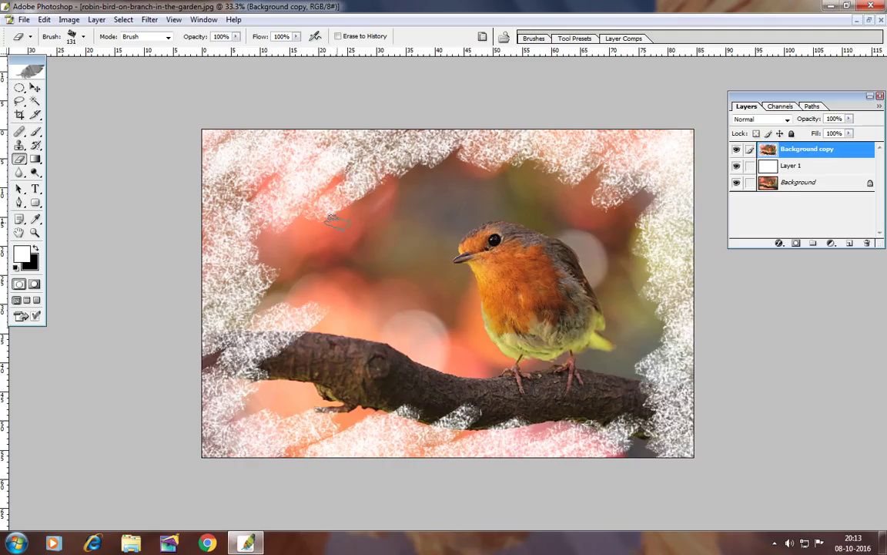
{"action": "left_click_drag", "start_coordinate": [334, 221], "coordinate": [229, 312]}
{"action": "left_click_drag", "start_coordinate": [322, 211], "coordinate": [241, 265]}
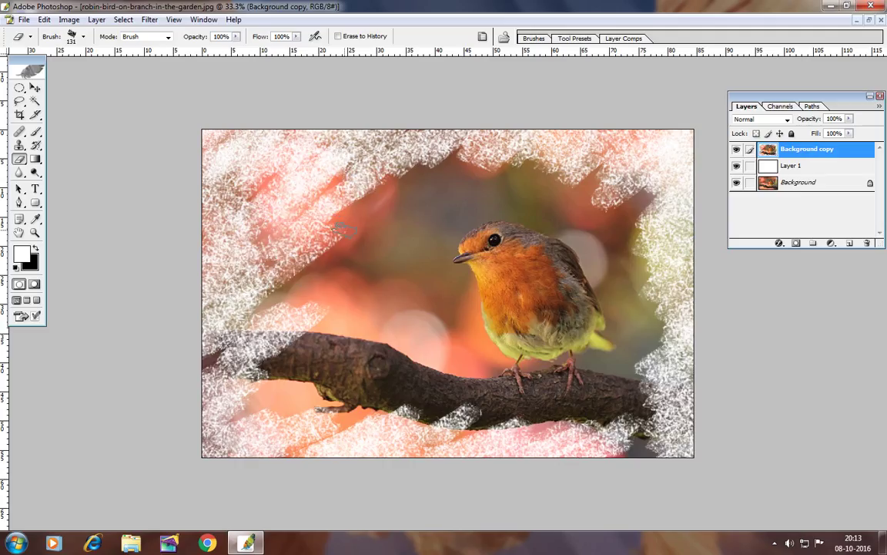
{"action": "mouse_move", "coordinate": [338, 265]}
{"action": "left_mouse_down"}
{"action": "mouse_move", "coordinate": [268, 261]}
{"action": "mouse_move", "coordinate": [254, 318]}
{"action": "left_mouse_up"}
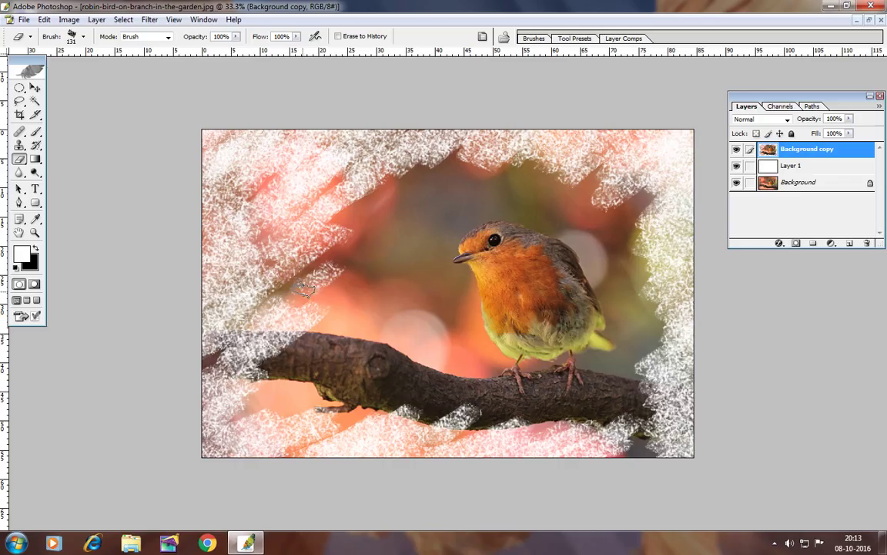
{"action": "left_click_drag", "start_coordinate": [364, 296], "coordinate": [250, 404]}
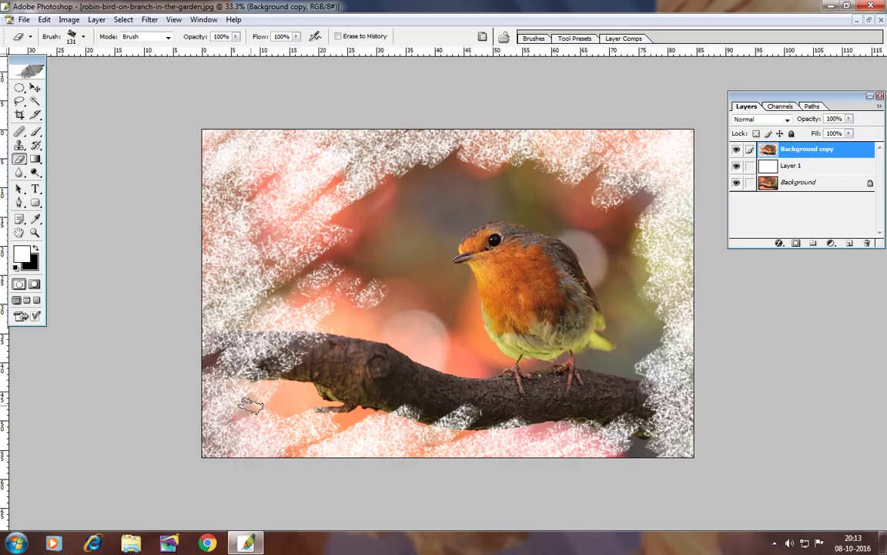
{"action": "mouse_move", "coordinate": [322, 361]}
{"action": "left_mouse_down"}
{"action": "mouse_move", "coordinate": [344, 410]}
{"action": "mouse_move", "coordinate": [285, 454]}
{"action": "left_mouse_up"}
{"action": "mouse_move", "coordinate": [413, 408]}
{"action": "left_mouse_down"}
{"action": "mouse_move", "coordinate": [367, 413]}
{"action": "mouse_move", "coordinate": [393, 428]}
{"action": "left_mouse_up"}
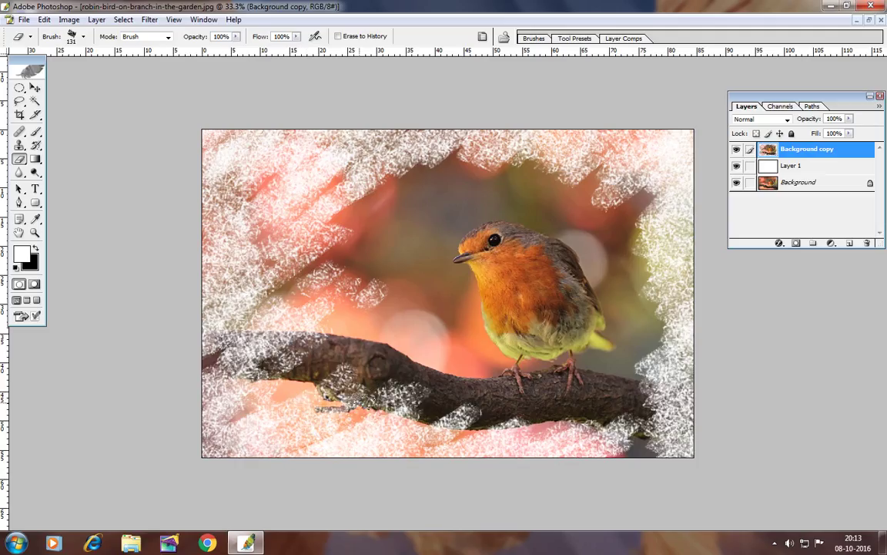
{"action": "left_click_drag", "start_coordinate": [285, 362], "coordinate": [250, 402]}
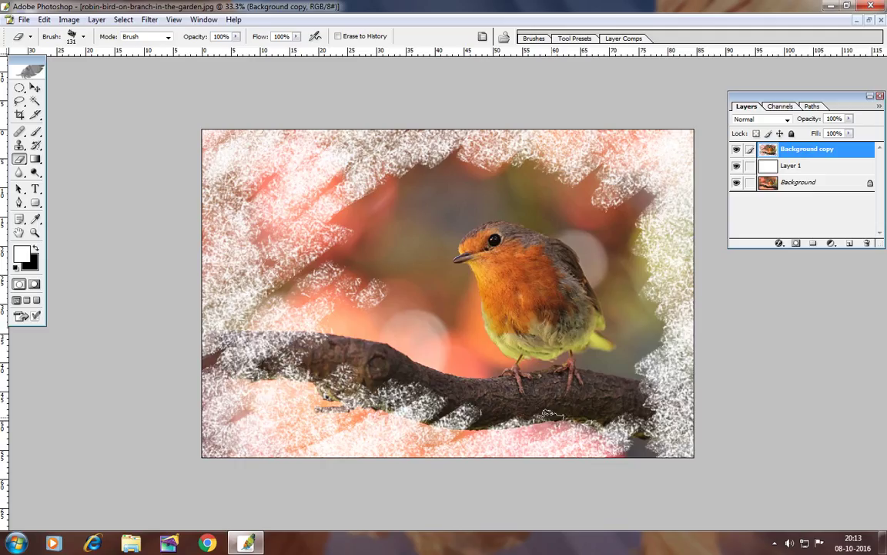
Frost the right branch end and green area, then whiten the top and left edges further
{"action": "left_click_drag", "start_coordinate": [616, 420], "coordinate": [655, 385]}
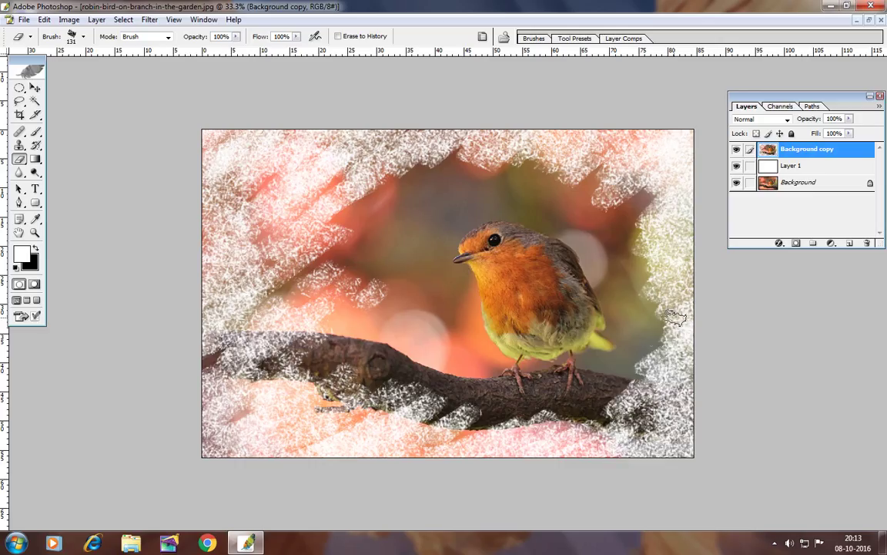
{"action": "left_click_drag", "start_coordinate": [675, 317], "coordinate": [661, 339]}
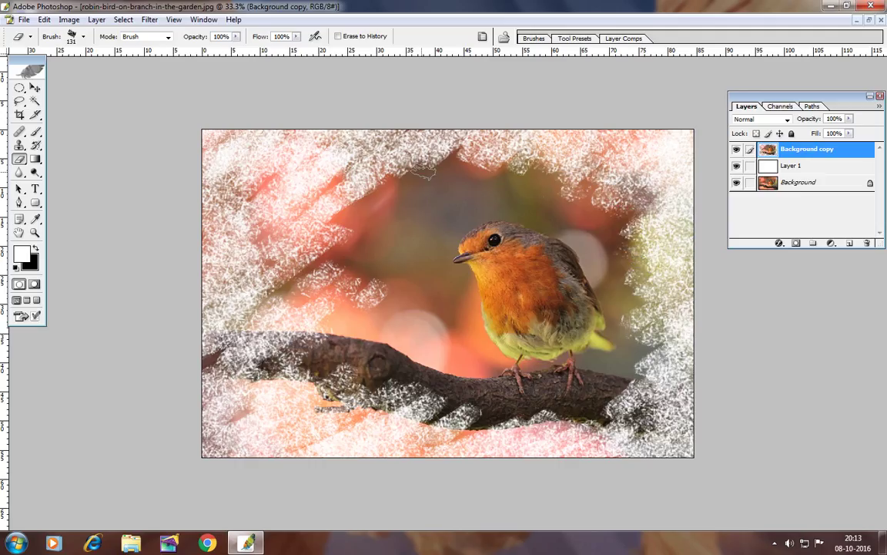
{"action": "left_click_drag", "start_coordinate": [423, 173], "coordinate": [393, 167]}
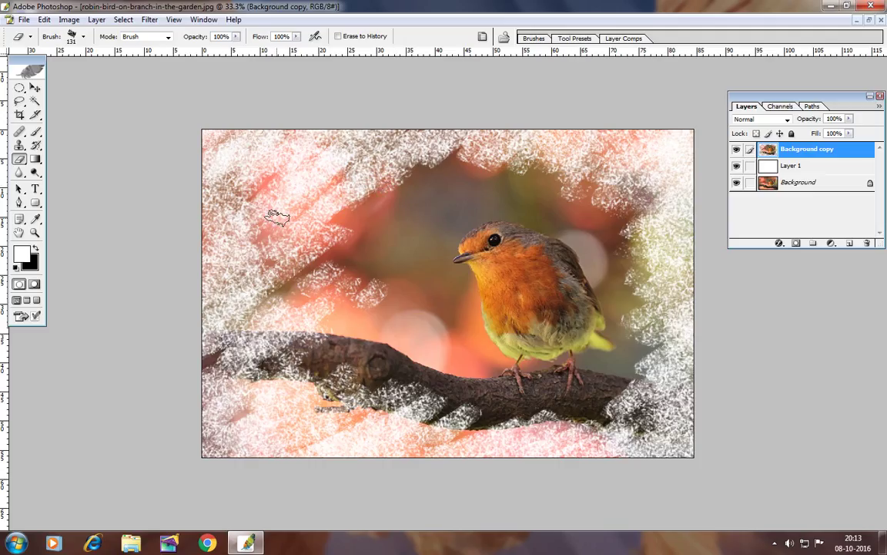
{"action": "left_click_drag", "start_coordinate": [278, 218], "coordinate": [269, 246]}
{"action": "left_click_drag", "start_coordinate": [290, 296], "coordinate": [256, 318]}
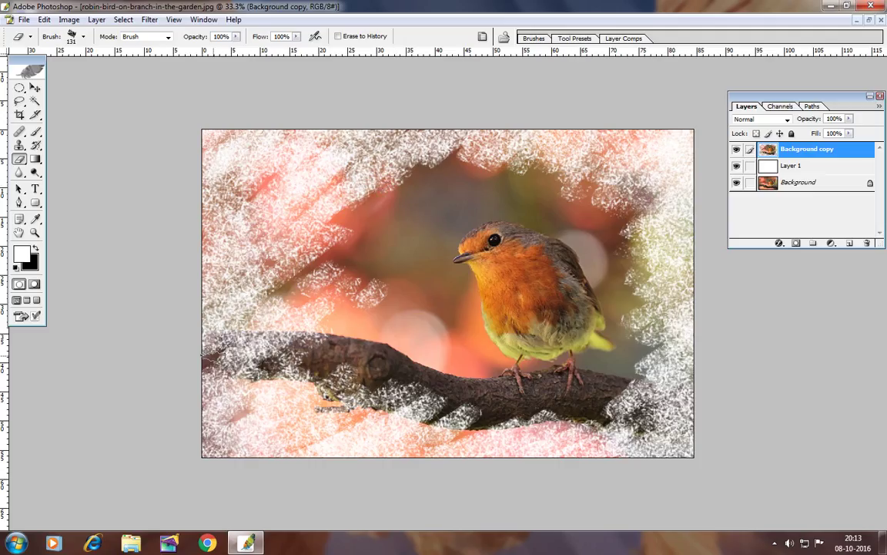
{"action": "left_click_drag", "start_coordinate": [213, 353], "coordinate": [227, 436]}
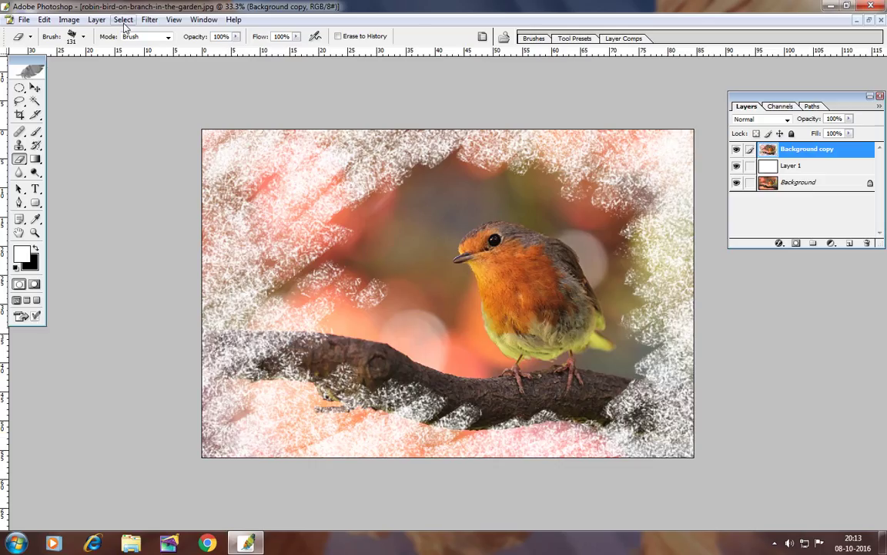
Enlarge the eraser to 231 px and frost the top-left corner, left edge, lower branch and right edge
{"action": "left_click", "coordinate": [85, 37]}
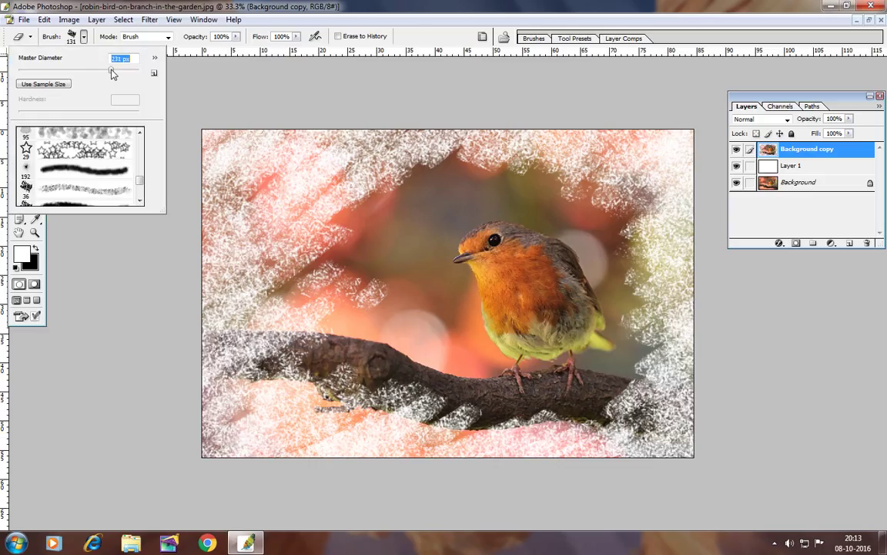
{"action": "left_click", "coordinate": [296, 117]}
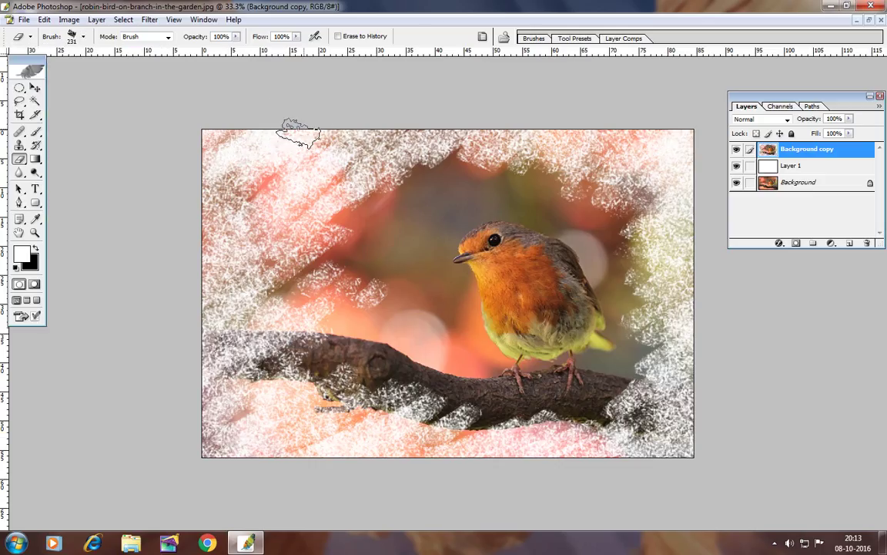
{"action": "mouse_move", "coordinate": [214, 154]}
{"action": "left_mouse_down"}
{"action": "mouse_move", "coordinate": [224, 225]}
{"action": "mouse_move", "coordinate": [197, 353]}
{"action": "mouse_move", "coordinate": [221, 460]}
{"action": "left_mouse_up"}
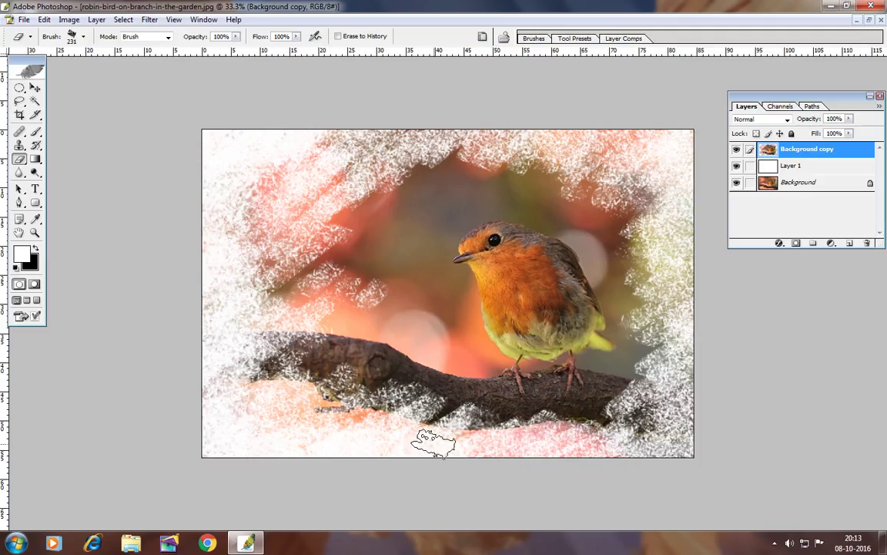
{"action": "mouse_move", "coordinate": [416, 418]}
{"action": "left_mouse_down"}
{"action": "mouse_move", "coordinate": [262, 389]}
{"action": "mouse_move", "coordinate": [663, 440]}
{"action": "mouse_move", "coordinate": [676, 266]}
{"action": "left_mouse_up"}
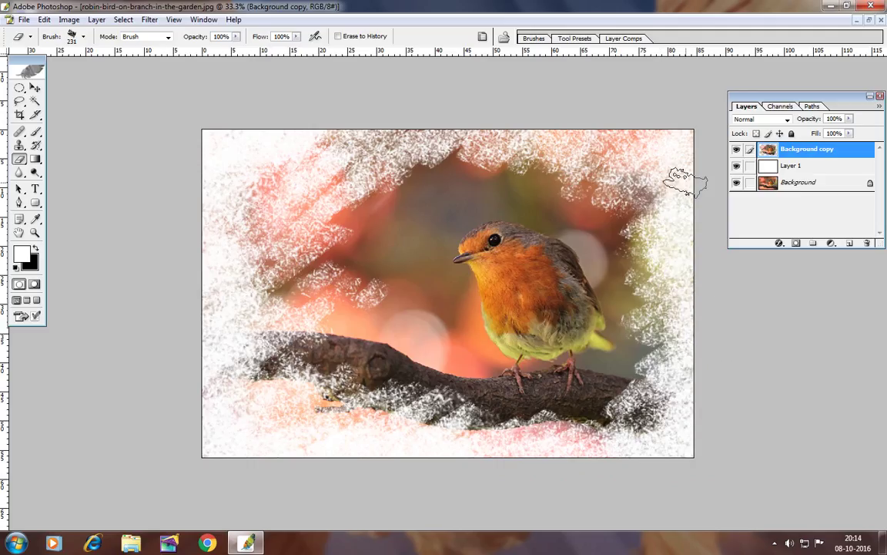
{"action": "mouse_move", "coordinate": [677, 265]}
{"action": "left_mouse_down"}
{"action": "mouse_move", "coordinate": [643, 199]}
{"action": "mouse_move", "coordinate": [626, 119]}
{"action": "left_mouse_up"}
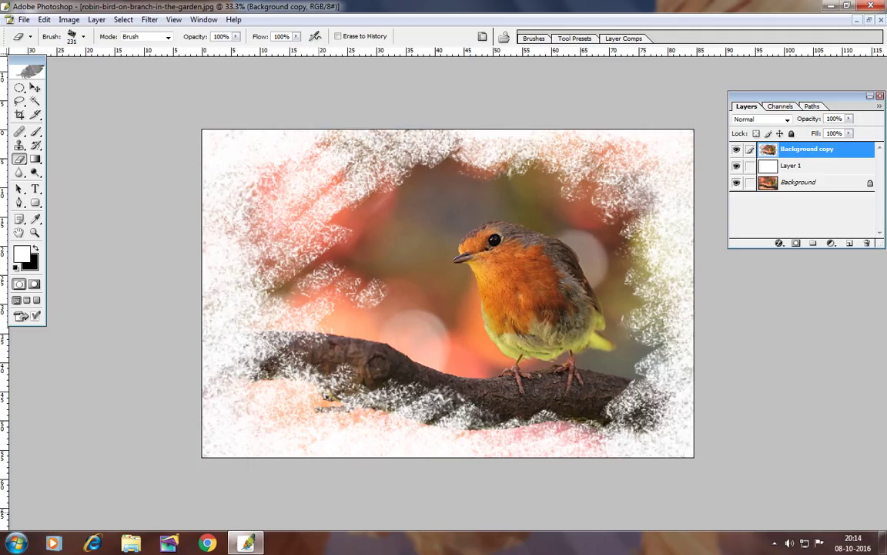
Shrink the eraser to 83 px and erase small patches left of the bird
{"action": "left_click", "coordinate": [83, 37]}
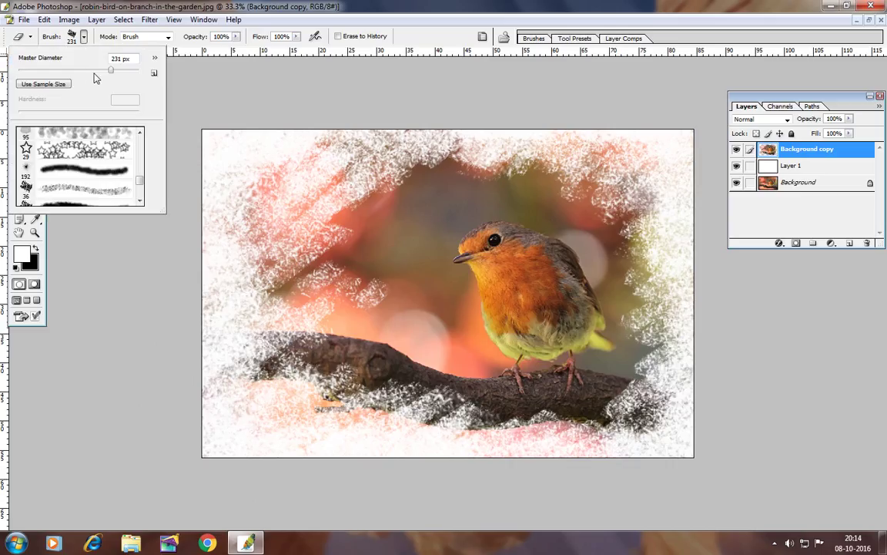
{"action": "left_click", "coordinate": [323, 141]}
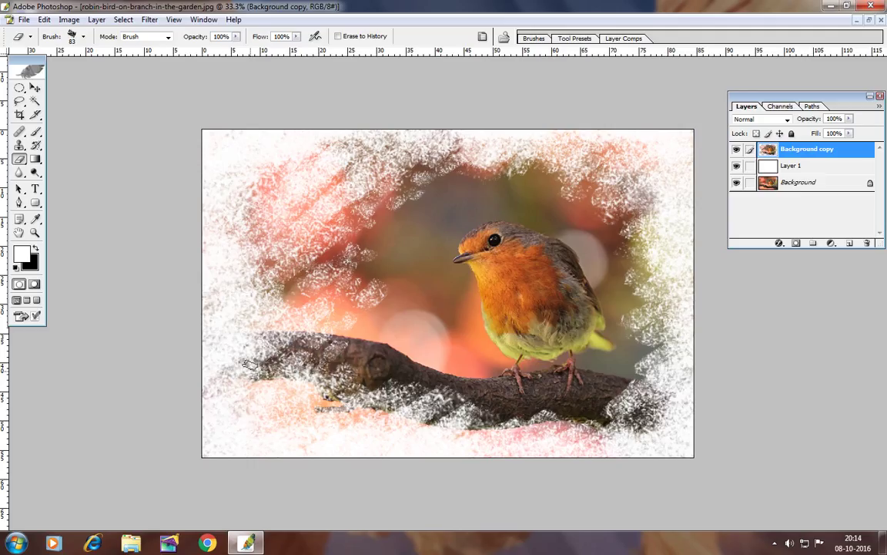
{"action": "left_click_drag", "start_coordinate": [250, 365], "coordinate": [296, 295]}
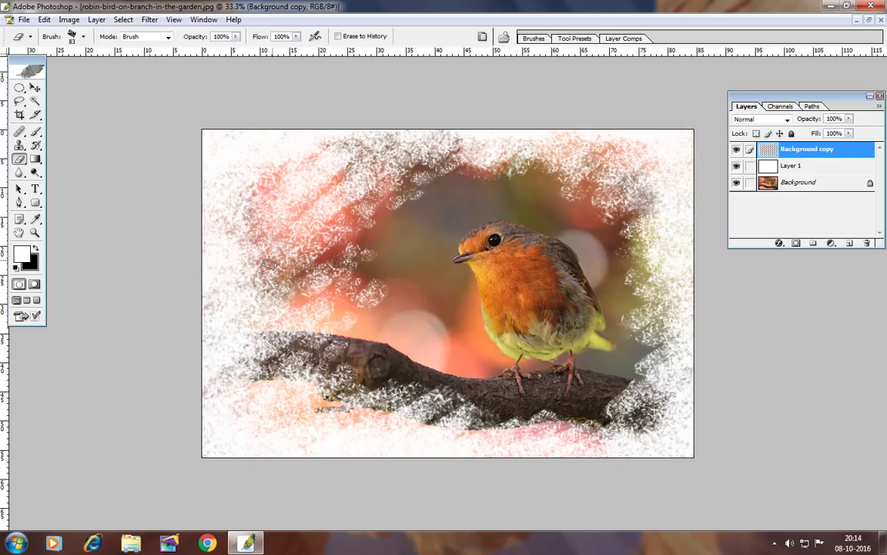
{"action": "left_click_drag", "start_coordinate": [370, 334], "coordinate": [383, 318]}
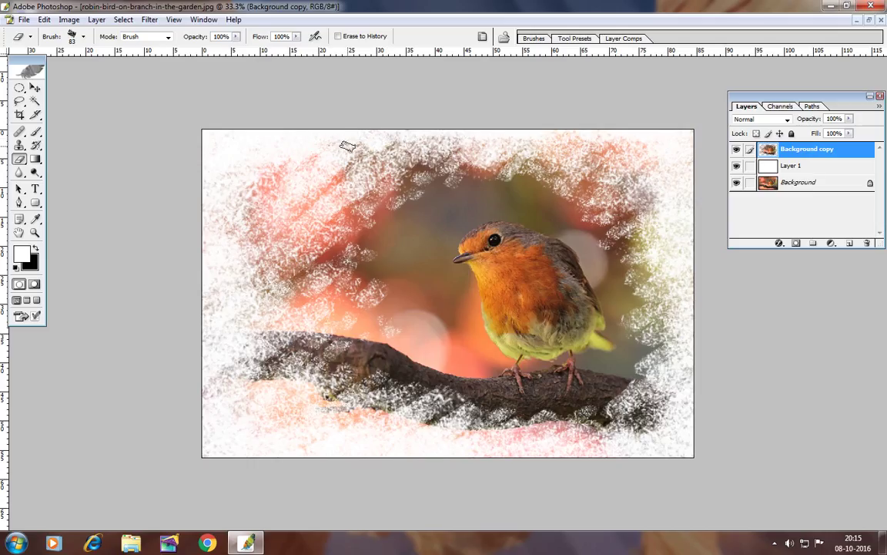
Refine the frost along the top edge, top-right, left branch end and reddish top-left patch
{"action": "mouse_move", "coordinate": [374, 136]}
{"action": "left_mouse_down"}
{"action": "mouse_move", "coordinate": [476, 130]}
{"action": "mouse_move", "coordinate": [624, 138]}
{"action": "left_mouse_up"}
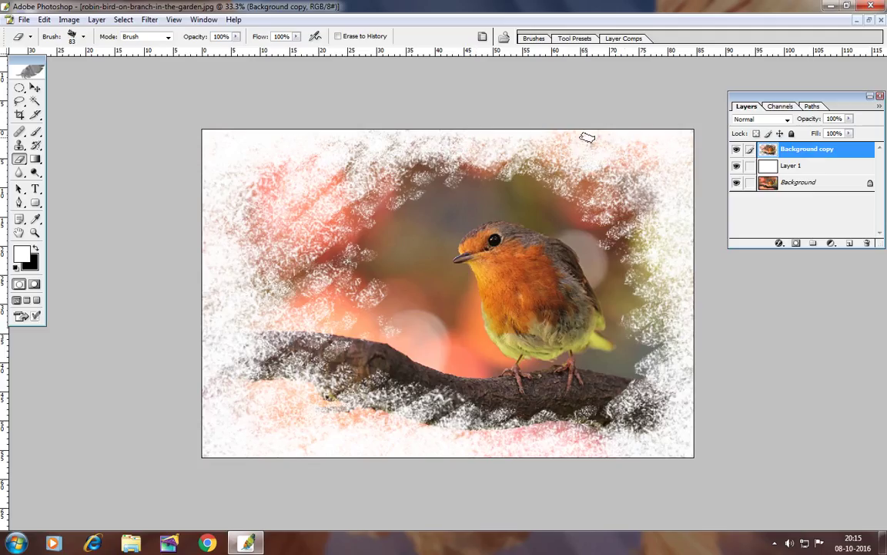
{"action": "mouse_move", "coordinate": [626, 140]}
{"action": "left_mouse_down"}
{"action": "mouse_move", "coordinate": [651, 209]}
{"action": "mouse_move", "coordinate": [671, 224]}
{"action": "left_mouse_up"}
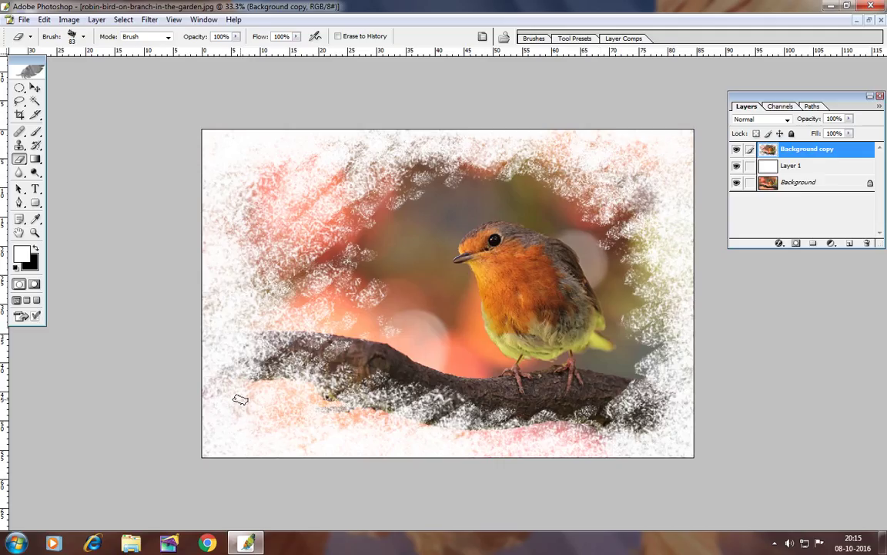
{"action": "mouse_move", "coordinate": [240, 399]}
{"action": "left_mouse_down"}
{"action": "mouse_move", "coordinate": [254, 327]}
{"action": "mouse_move", "coordinate": [278, 312]}
{"action": "mouse_move", "coordinate": [235, 331]}
{"action": "mouse_move", "coordinate": [265, 351]}
{"action": "mouse_move", "coordinate": [257, 308]}
{"action": "mouse_move", "coordinate": [231, 343]}
{"action": "mouse_move", "coordinate": [262, 335]}
{"action": "mouse_move", "coordinate": [262, 305]}
{"action": "mouse_move", "coordinate": [245, 302]}
{"action": "mouse_move", "coordinate": [210, 341]}
{"action": "mouse_move", "coordinate": [227, 366]}
{"action": "left_mouse_up"}
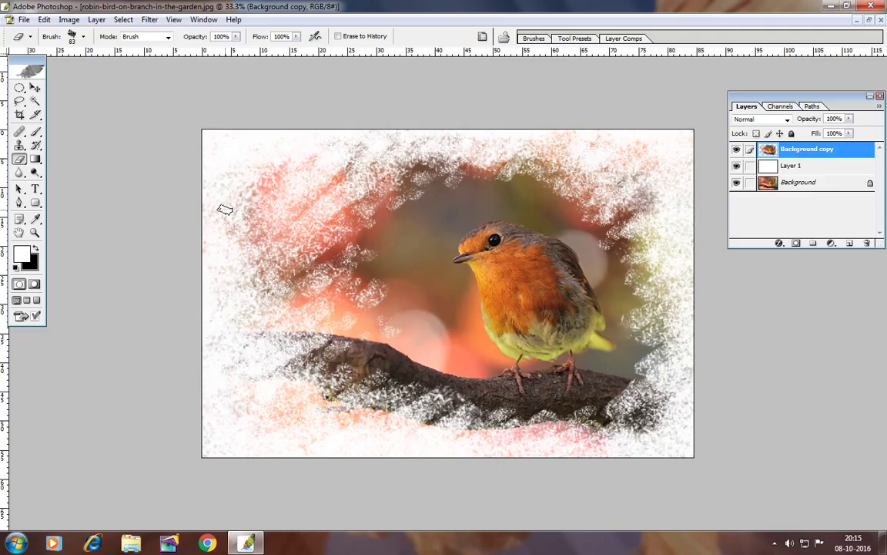
{"action": "mouse_move", "coordinate": [223, 204]}
{"action": "left_mouse_down"}
{"action": "mouse_move", "coordinate": [297, 159]}
{"action": "mouse_move", "coordinate": [337, 149]}
{"action": "left_mouse_up"}
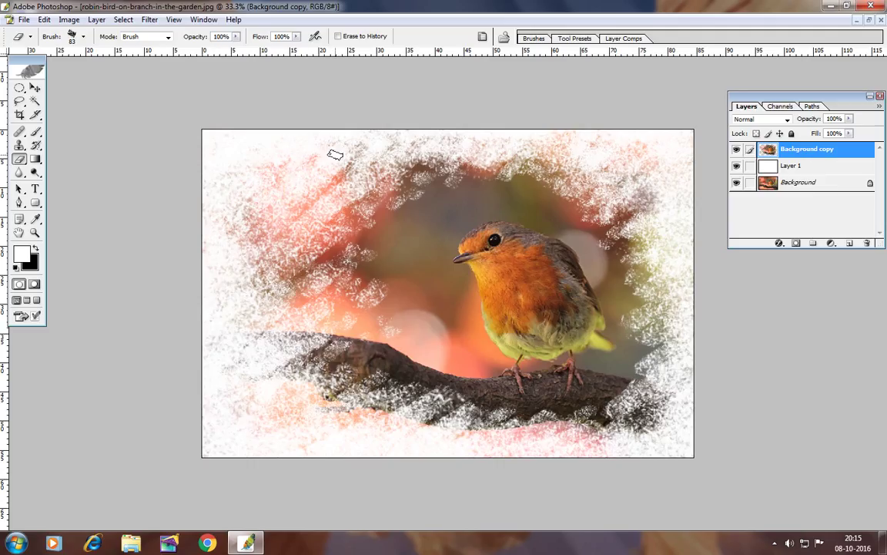
{"action": "left_click_drag", "start_coordinate": [660, 442], "coordinate": [576, 402]}
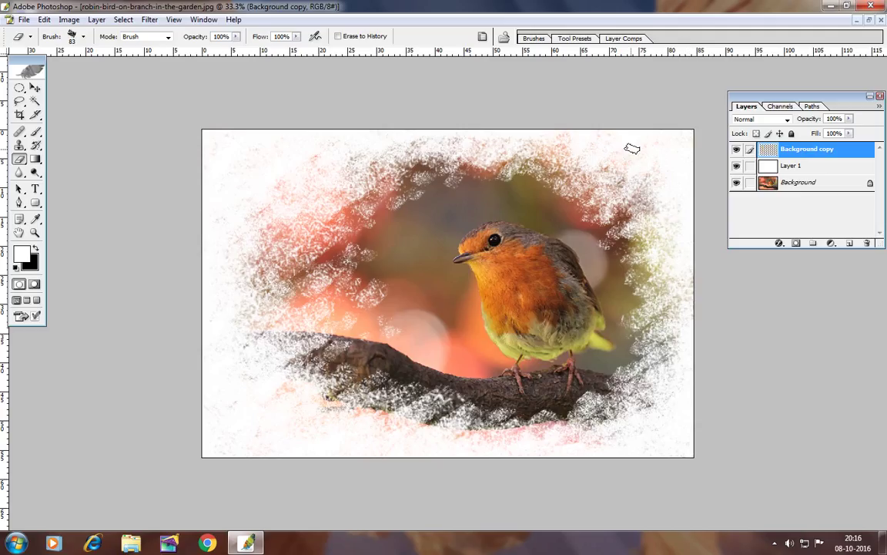
Save the image as brushstroke.jpg in JPEG format at maximum quality 12
{"action": "left_click", "coordinate": [24, 19]}
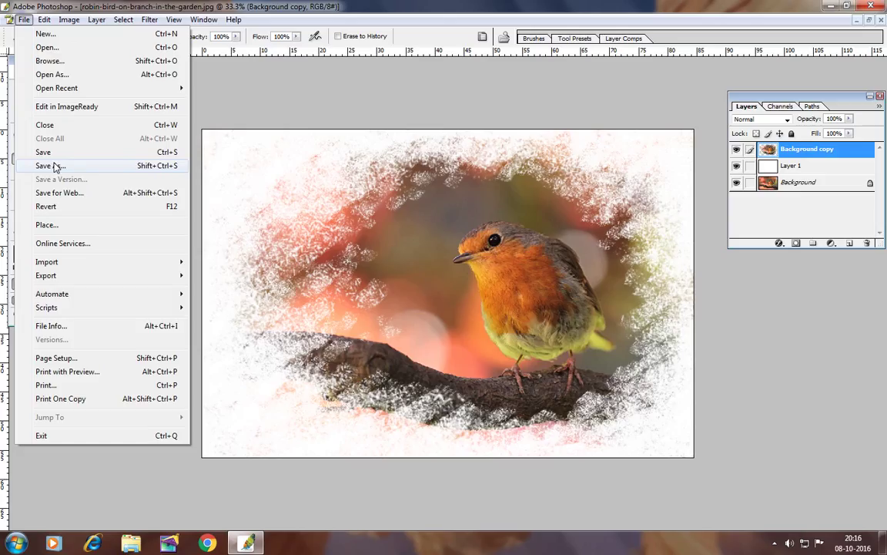
{"action": "left_click", "coordinate": [56, 166]}
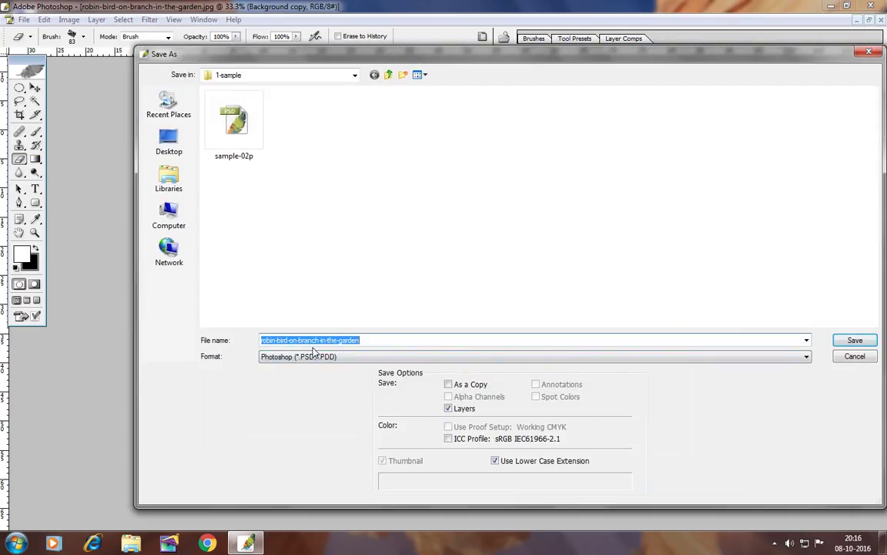
{"action": "type", "text": "bu"}
{"action": "type", "text": "rushstroke"}
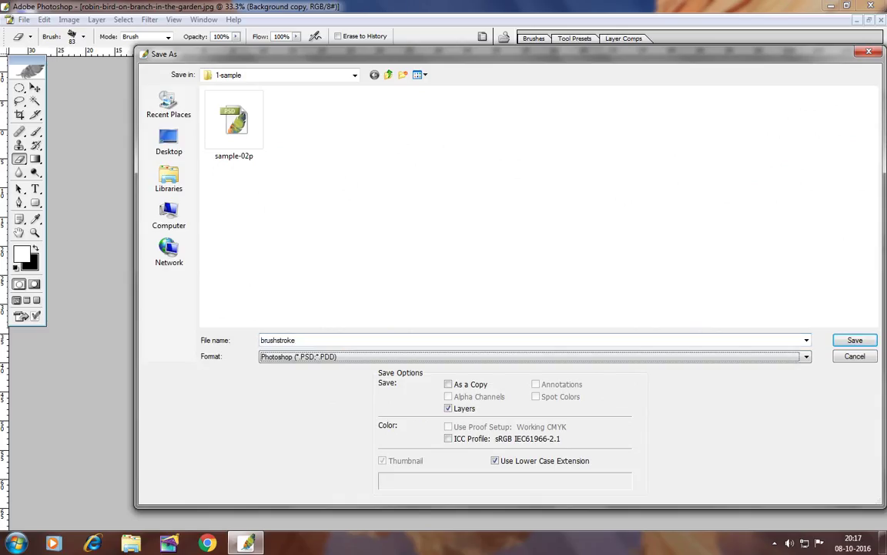
{"action": "left_click", "coordinate": [314, 352]}
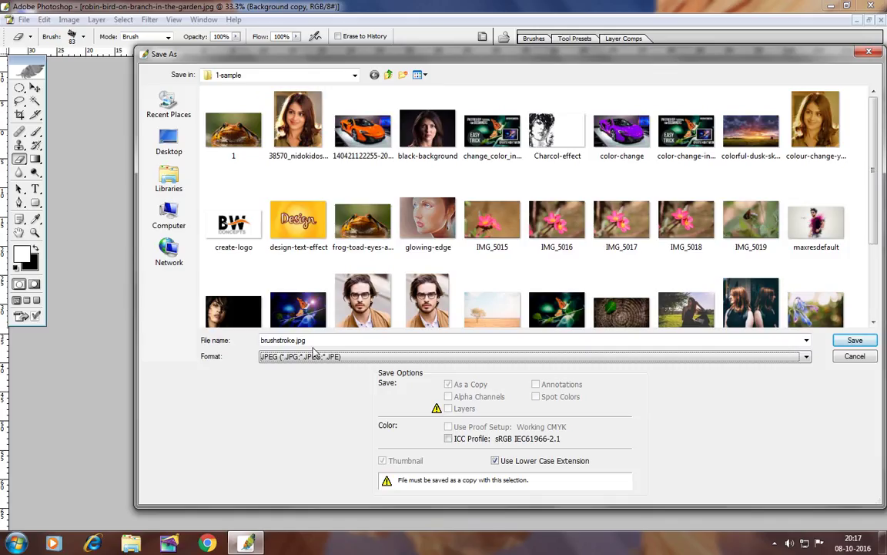
{"action": "left_click", "coordinate": [663, 355]}
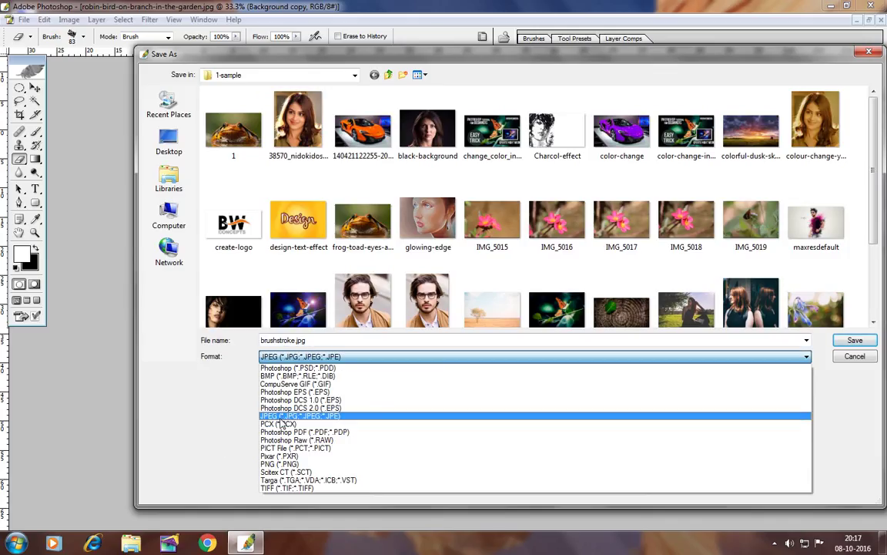
{"action": "left_click", "coordinate": [881, 308]}
{"action": "key", "text": "Return"}
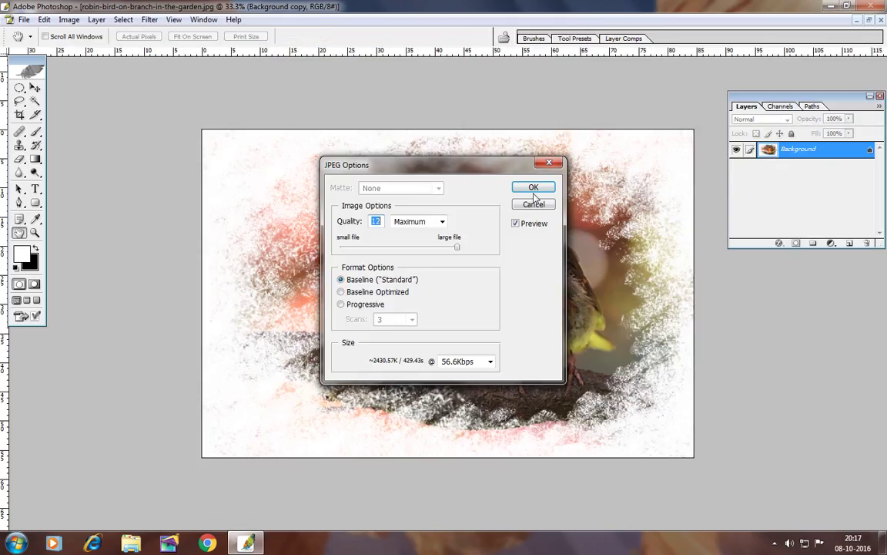
{"action": "left_click", "coordinate": [533, 189]}
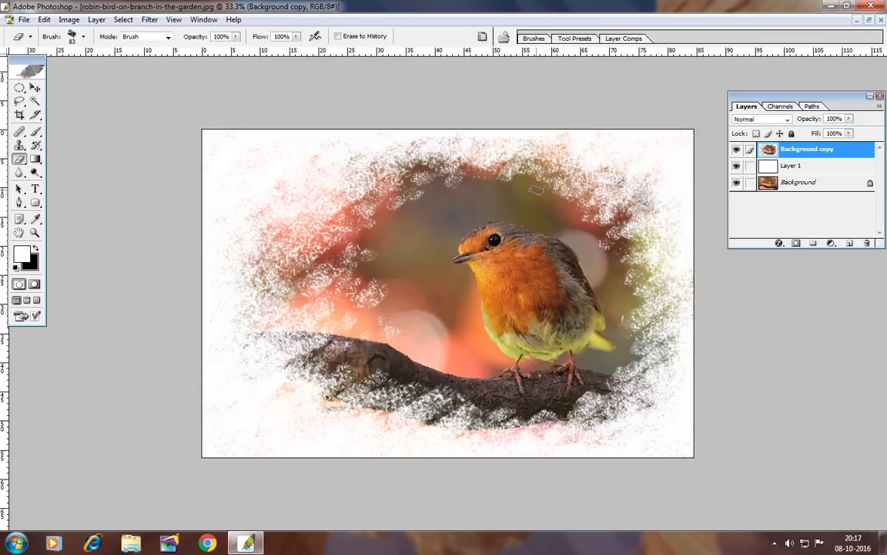